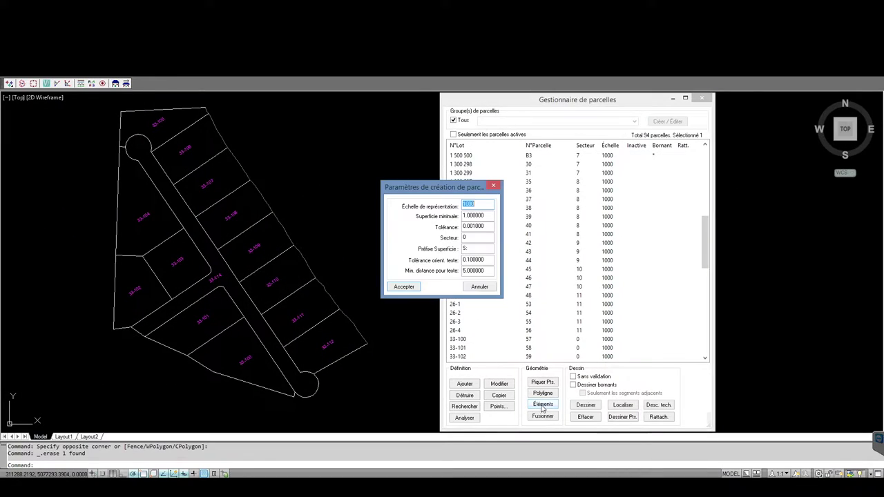
# - Accept the parcel-creation parameters so the command asks for the lot polylines
pyautogui.click(416, 289)
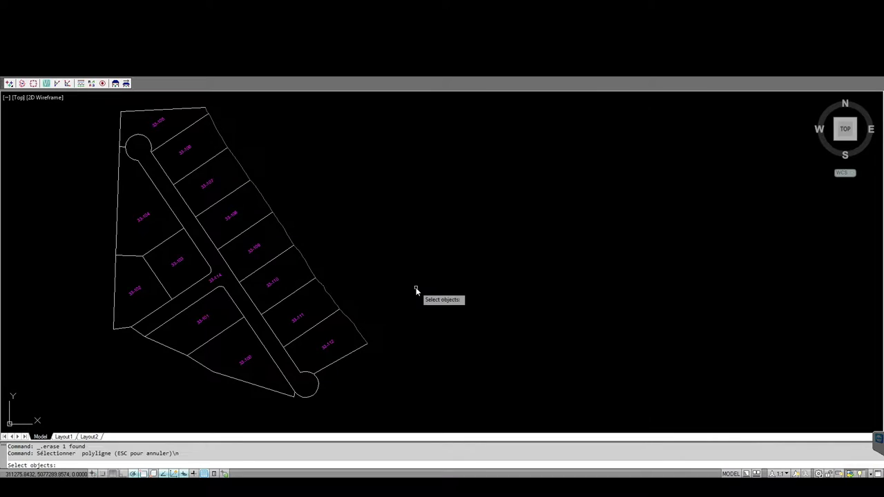
# - Window-select all the lot lines to create the 14 parcels
pyautogui.click(83, 98)
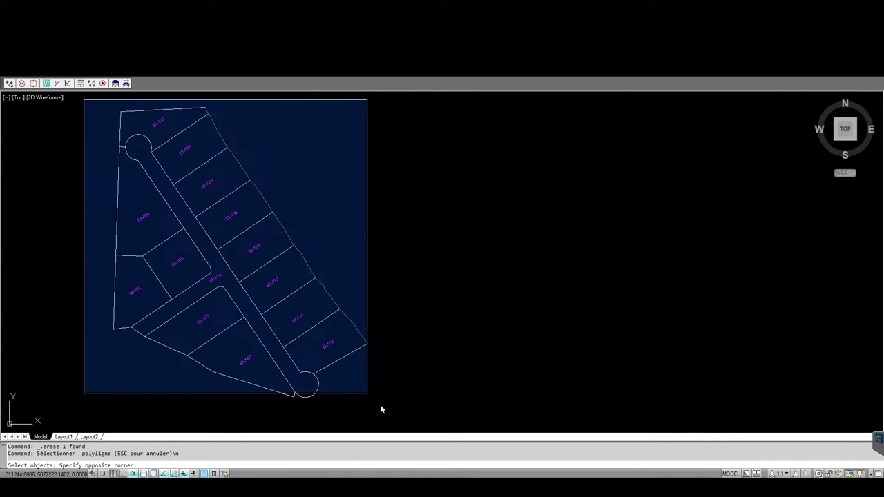
pyautogui.click(392, 413)
pyautogui.press('Return')
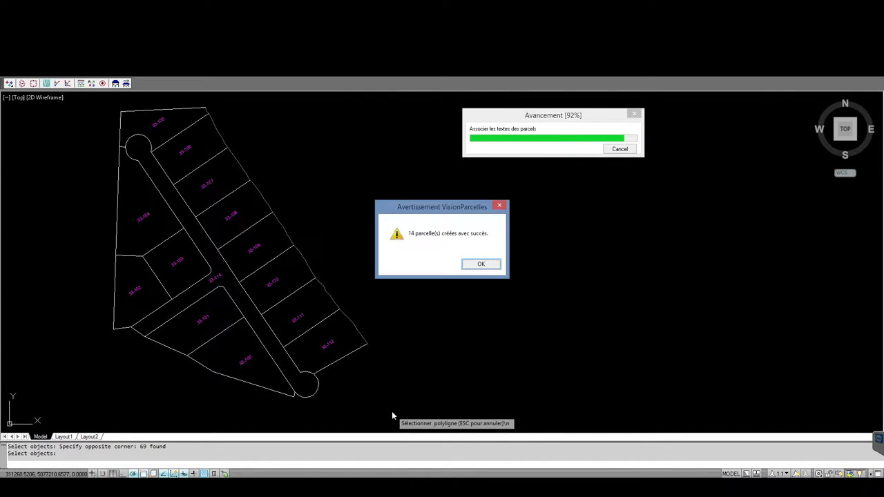
pyautogui.click(480, 265)
# - Select all the new parcels in the parcel manager and draw them on the plan
pyautogui.scroll(-2, 478, 272)
pyautogui.scroll(-8, 478, 272)
pyautogui.scroll(-7, 479, 272)
pyautogui.scroll(-3, 478, 272)
pyautogui.scroll(2, 476, 269)
pyautogui.click(467, 167)
pyautogui.scroll(-5, 482, 242)
pyautogui.scroll(-6, 482, 284)
pyautogui.keyDown('shift'); pyautogui.click(473, 349); pyautogui.keyUp('shift')
pyautogui.click(586, 405)
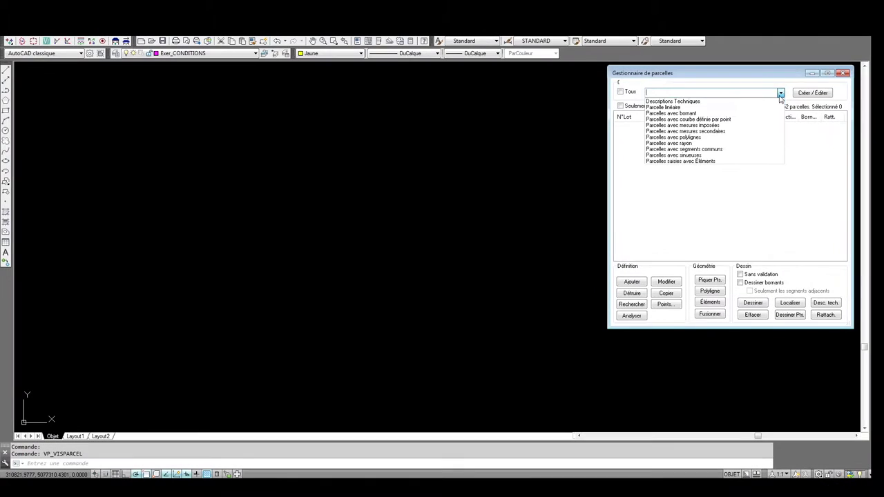
# - Filter to the Parcelles avec sinueuses group and draw parcel 12-25's corner points
pyautogui.click(690, 153)
pyautogui.click(676, 145)
pyautogui.click(790, 316)
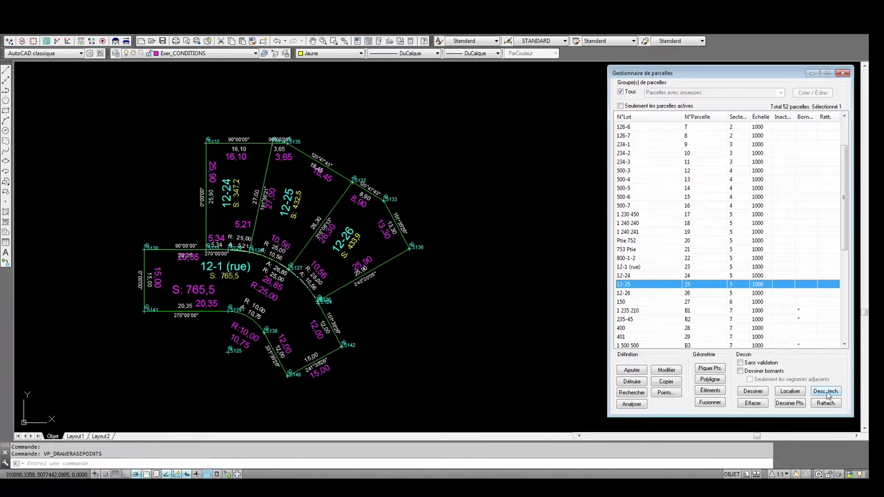
# - Generate and review parcel 12-25's technical description, then open the location calculations list
pyautogui.click(826, 392)
pyautogui.click(737, 406)
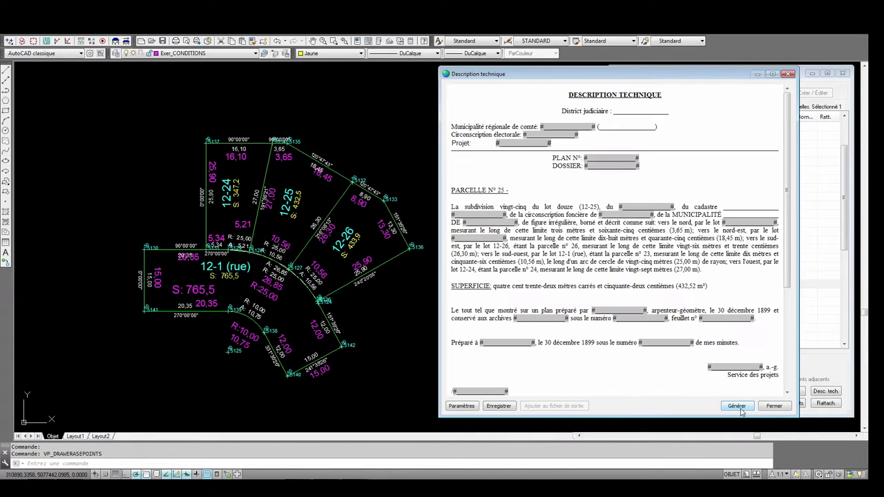
pyautogui.moveTo(785, 288); pyautogui.dragTo(796, 394)
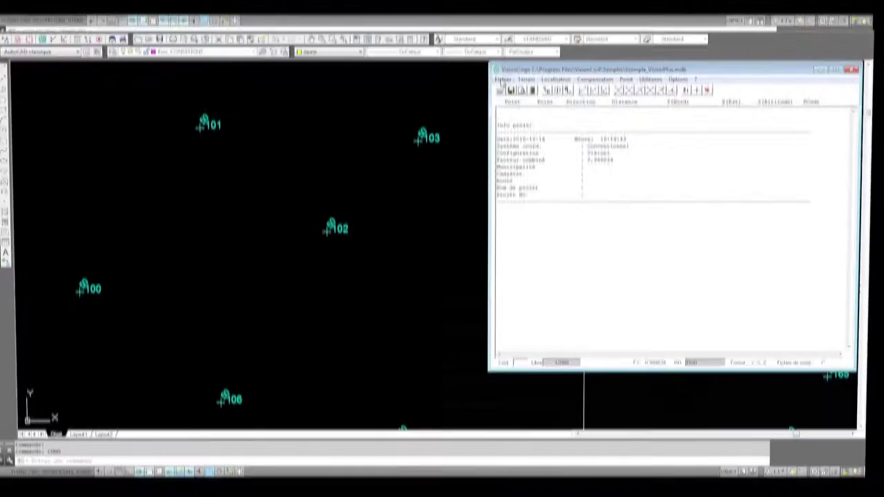
pyautogui.click(542, 81)
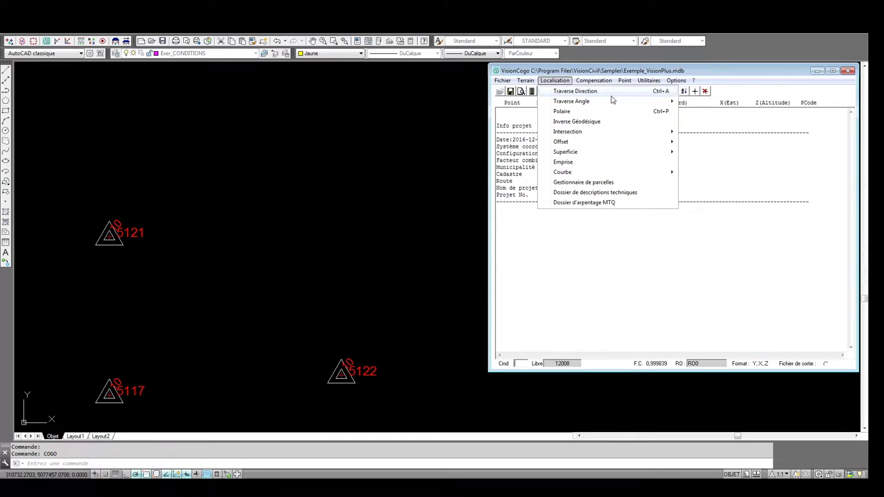
# - Compute a traverse point 10 away at direction 90 from station point 5122
pyautogui.click(626, 94)
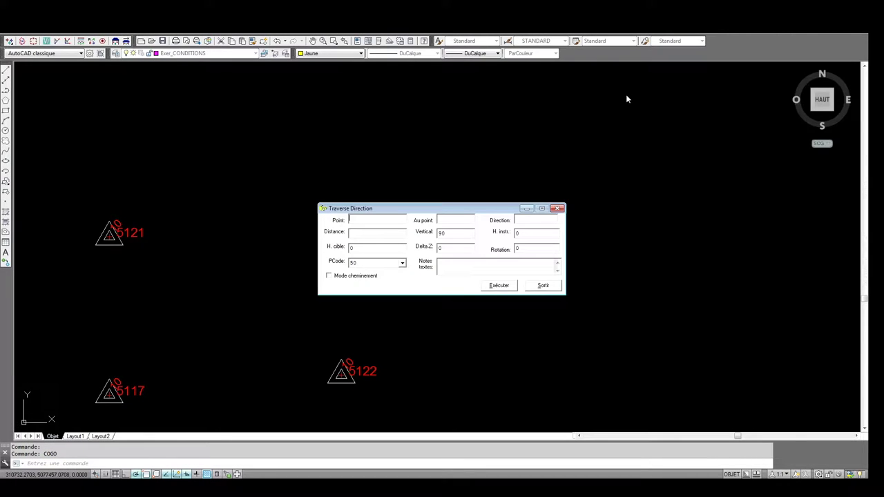
pyautogui.rightClick(399, 219)
pyautogui.click(404, 224)
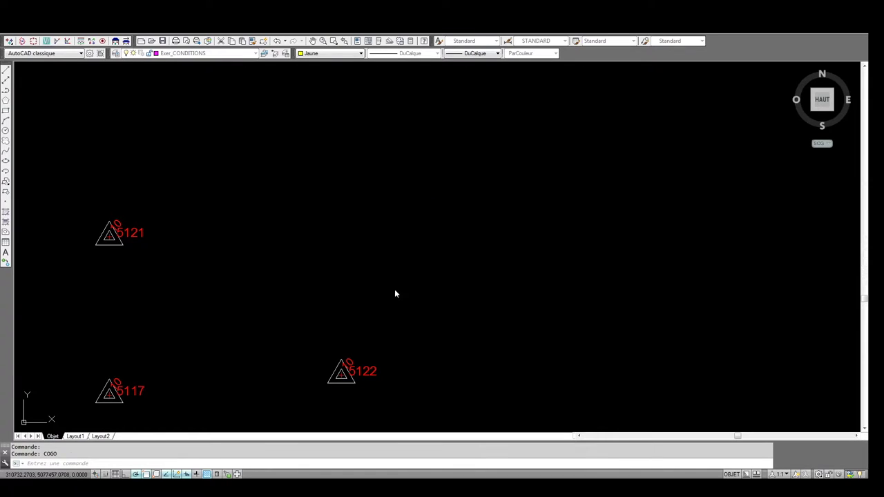
pyautogui.click(356, 373)
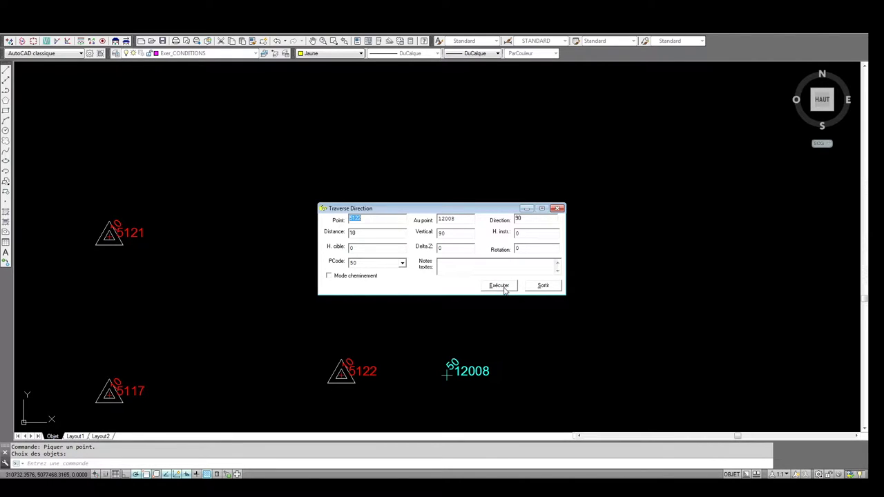
pyautogui.click(544, 286)
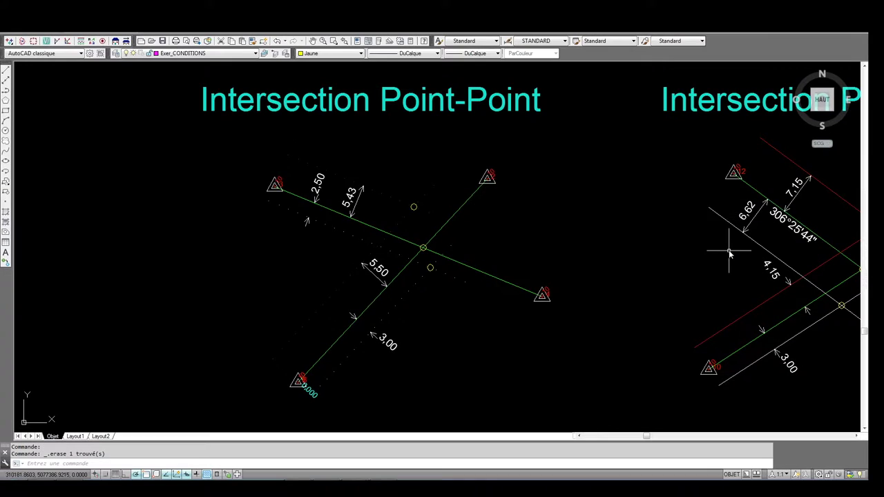
# - Pan through the intersection point-azimuth, curve radius/chord and tangent-length curve examples
pyautogui.moveTo(729, 254)
pyautogui.mouseDown(button='middle')
pyautogui.moveTo(377, 237)
pyautogui.moveTo(302, 256)
pyautogui.mouseUp(button='middle')
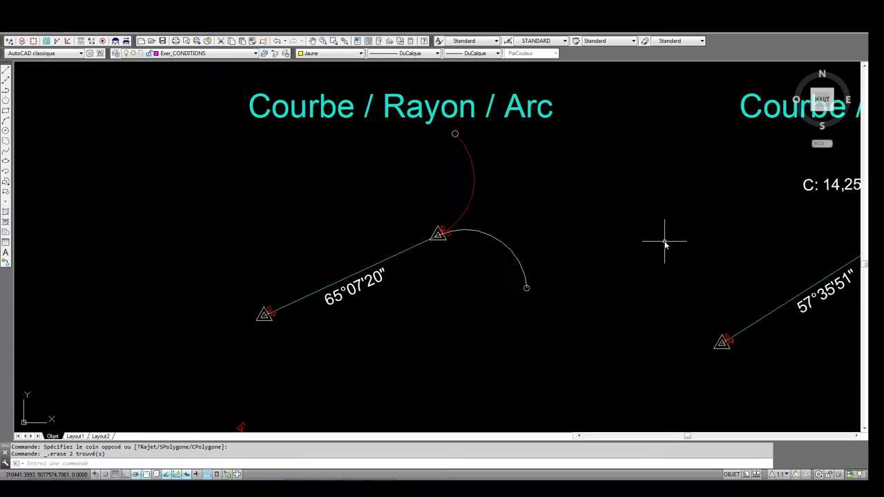
pyautogui.moveTo(664, 241)
pyautogui.mouseDown(button='middle')
pyautogui.moveTo(381, 230)
pyautogui.moveTo(248, 253)
pyautogui.mouseUp(button='middle')
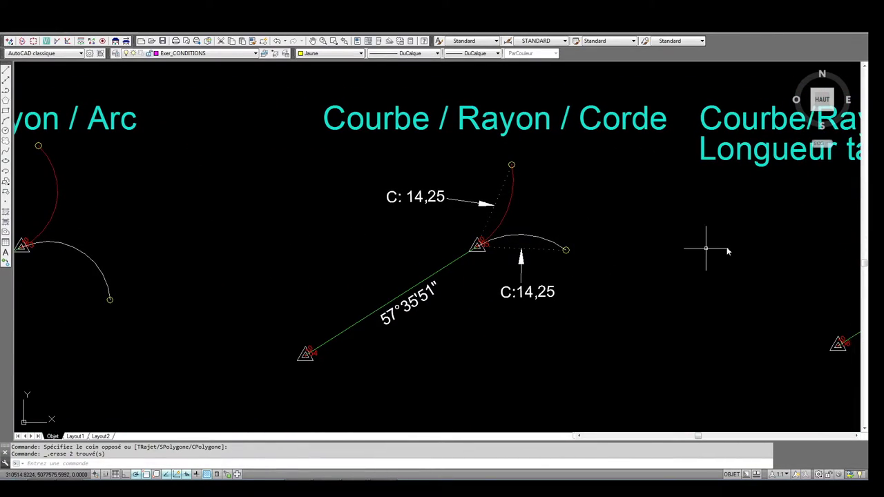
pyautogui.moveTo(773, 241); pyautogui.dragTo(391, 255, button='middle')
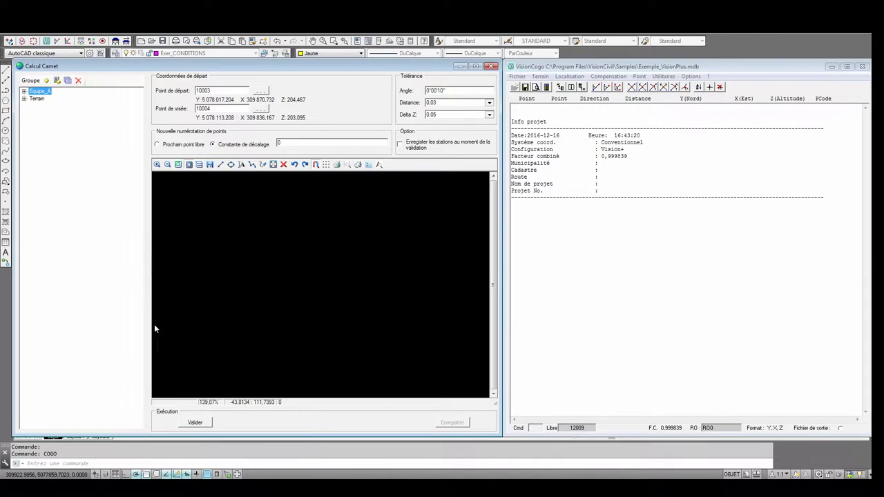
pyautogui.click(155, 327)
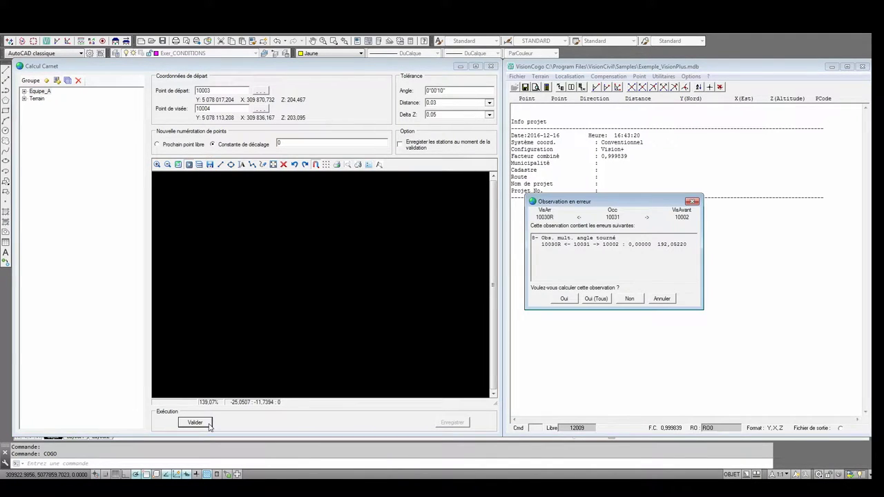
# - Compute the field-book traverse, accepting all flagged observations and replacing existing points
pyautogui.click(589, 302)
pyautogui.click(584, 295)
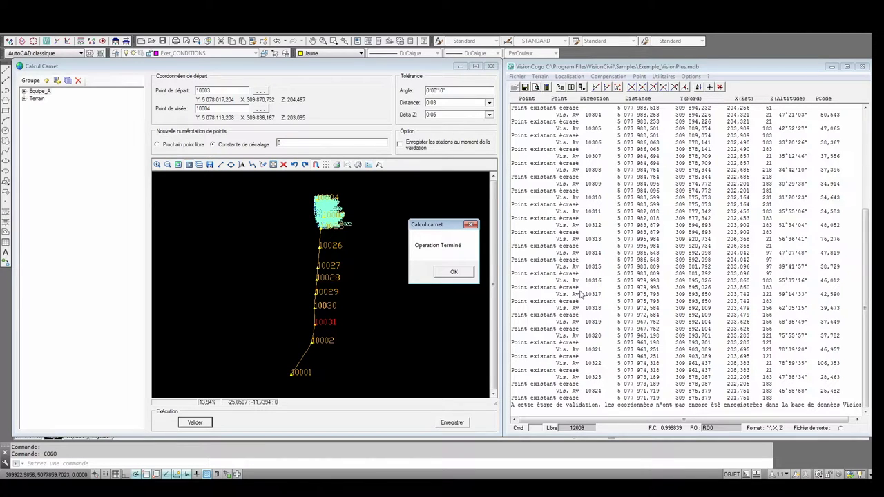
pyautogui.click(454, 272)
# - Inspect the station fan and save the traverse coordinates to the Vision database
pyautogui.scroll(5, 366, 285)
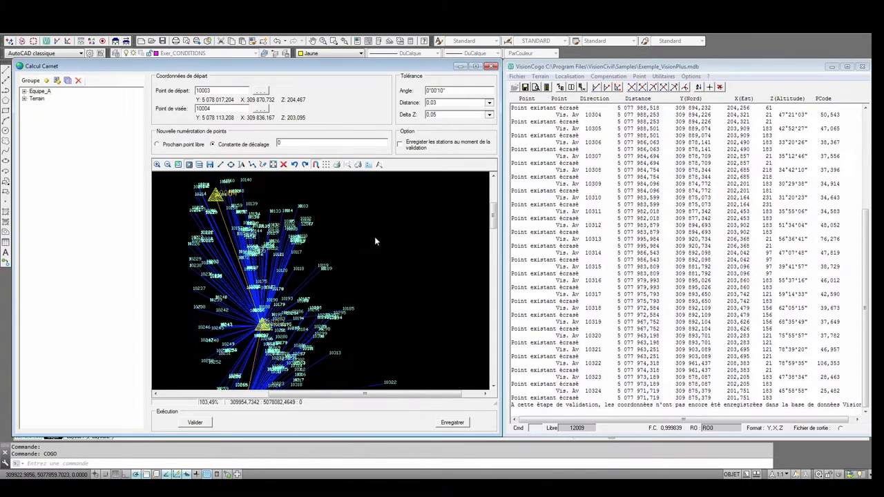
pyautogui.scroll(2, 370, 228)
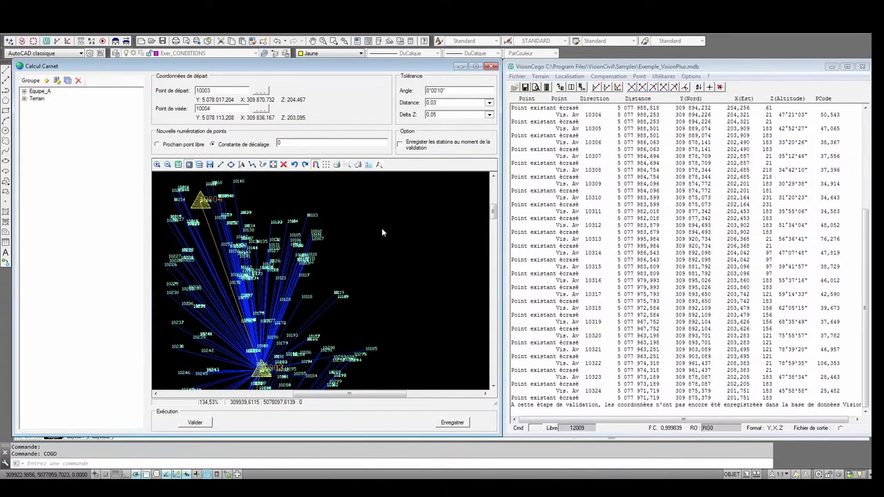
pyautogui.scroll(1, 381, 233)
pyautogui.moveTo(381, 232); pyautogui.dragTo(432, 193, button='middle')
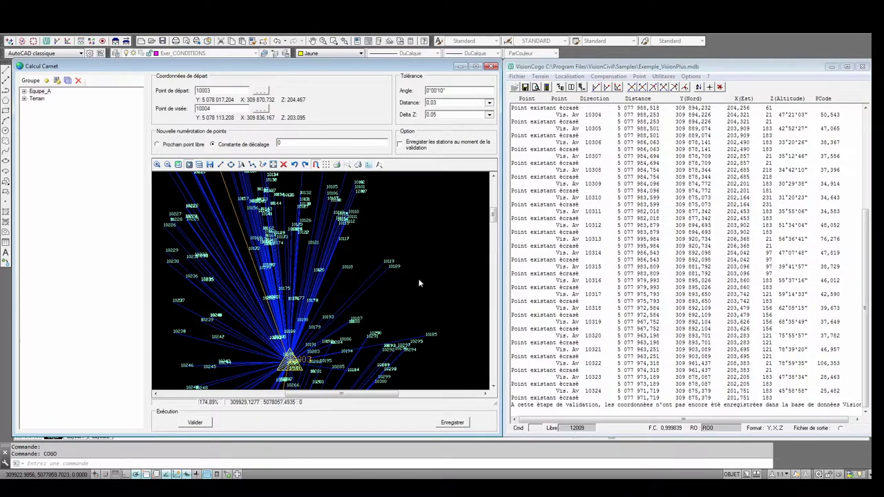
pyautogui.click(454, 428)
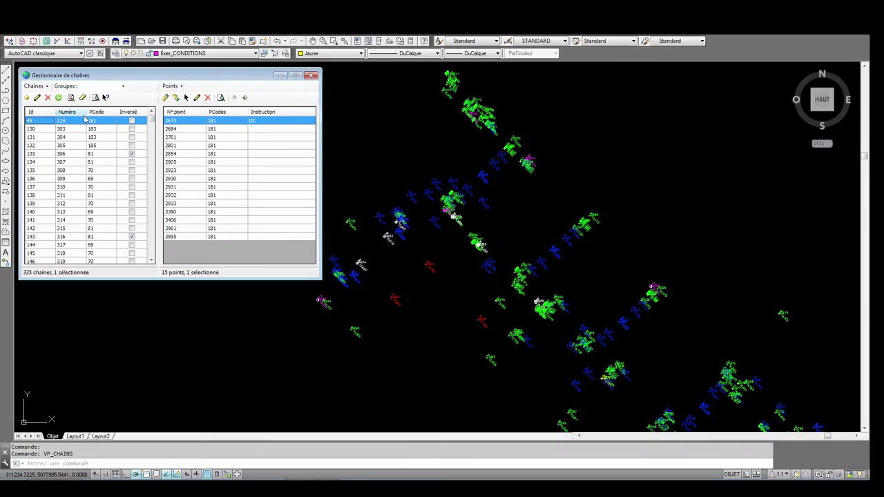
# - Draw all 335 chains on the plan, dismiss the error report, and inspect them
pyautogui.hotkey('ctrl', 'a')
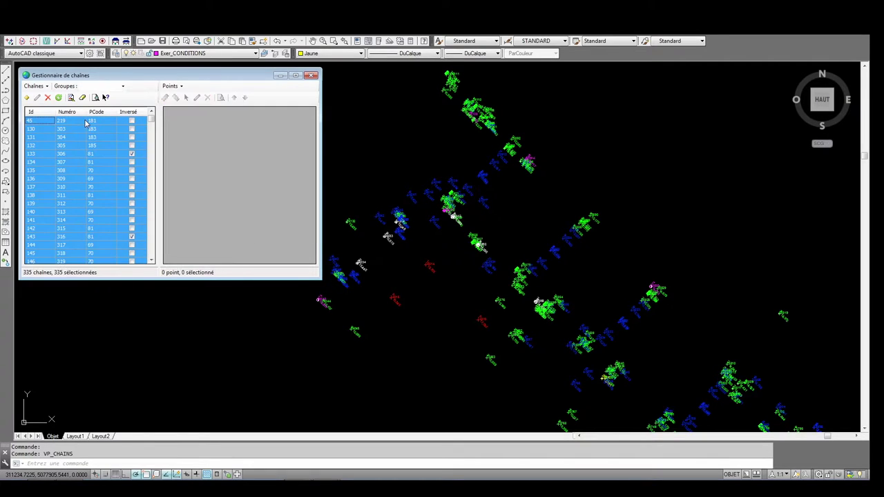
pyautogui.click(71, 97)
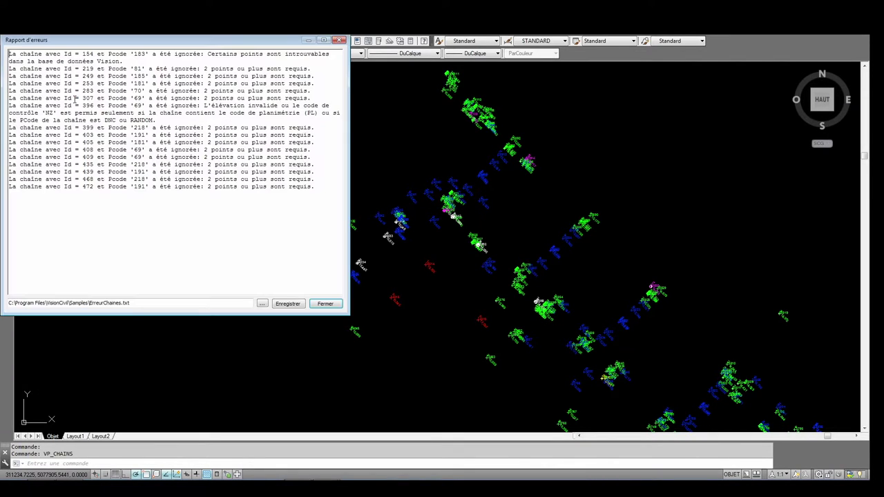
pyautogui.click(325, 305)
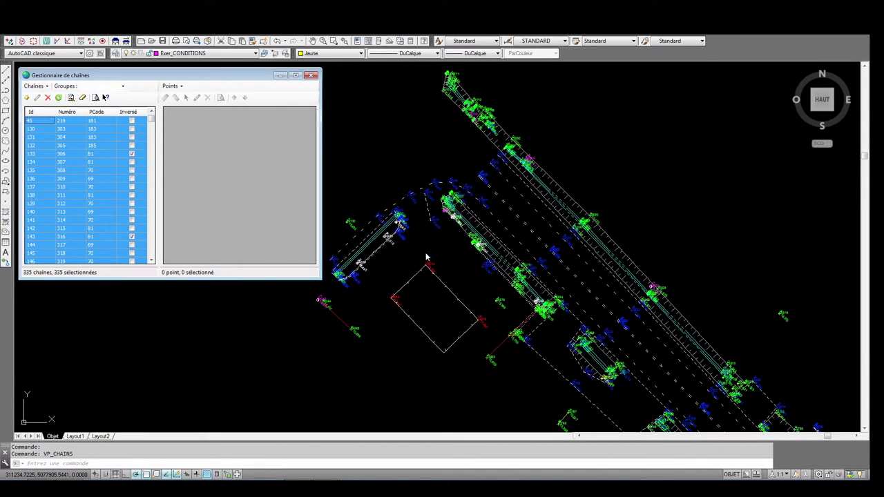
pyautogui.scroll(4, 443, 254)
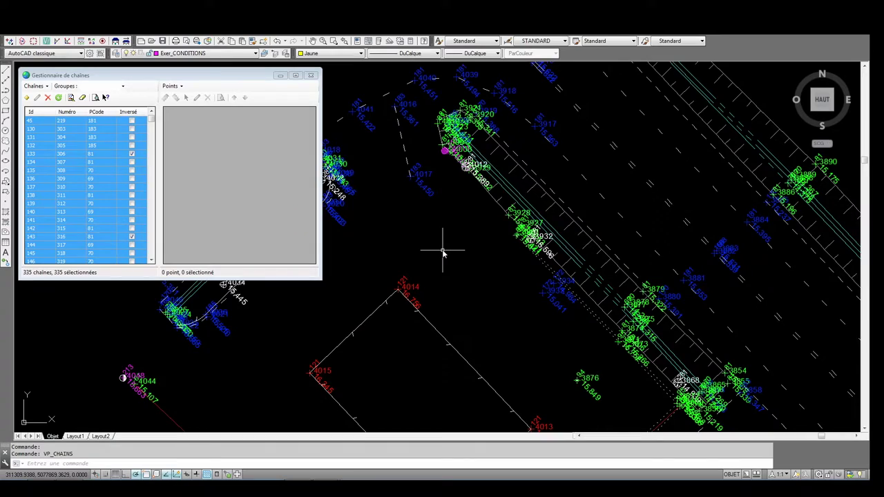
pyautogui.scroll(-2, 444, 254)
pyautogui.moveTo(458, 267)
pyautogui.mouseDown(button='middle')
pyautogui.moveTo(414, 182)
pyautogui.moveTo(464, 283)
pyautogui.mouseUp(button='middle')
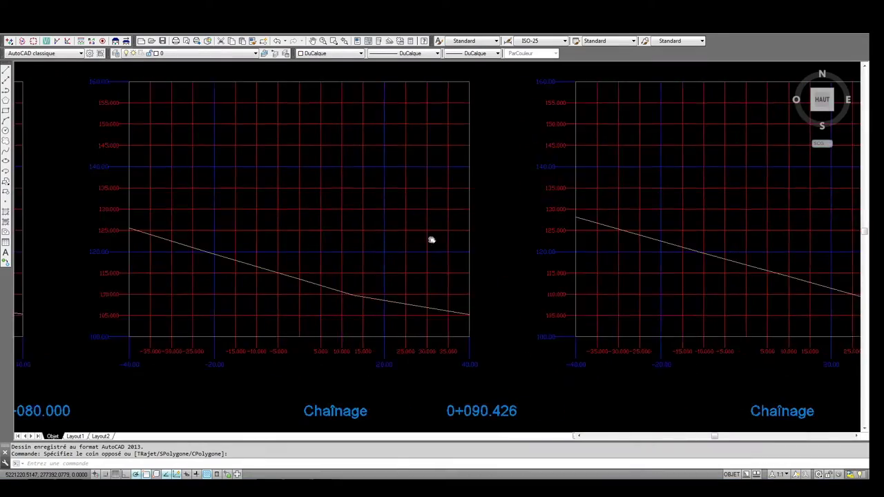
pyautogui.moveTo(430, 239); pyautogui.dragTo(205, 243, button='middle')
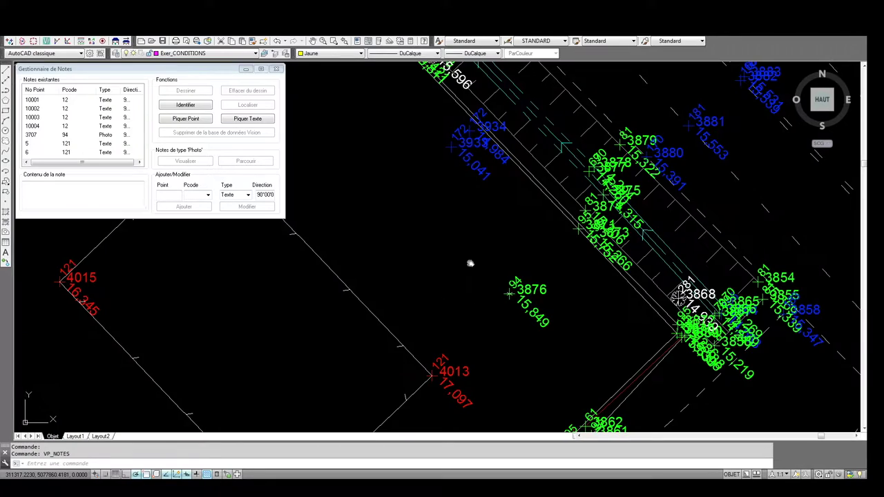
# - Start a new note on point 3876 with note type Photo
pyautogui.moveTo(469, 263)
pyautogui.mouseDown(button='middle')
pyautogui.moveTo(537, 227)
pyautogui.moveTo(560, 229)
pyautogui.mouseUp(button='middle')
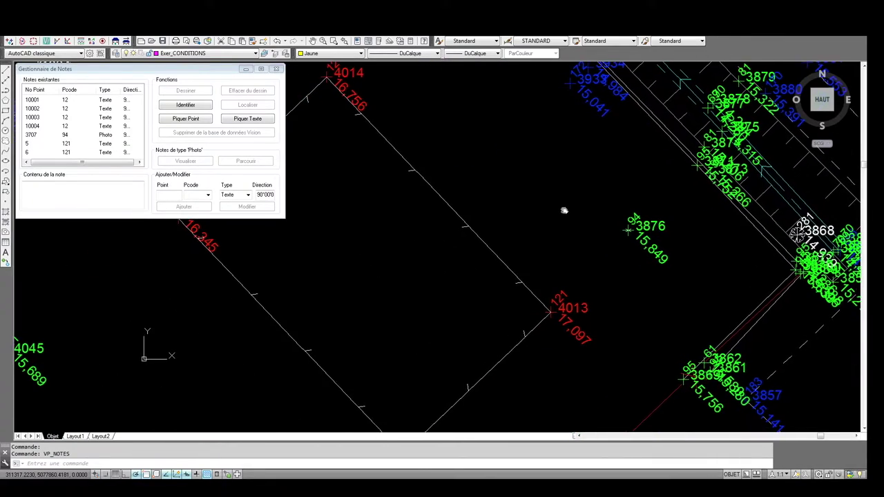
pyautogui.scroll(-2, 561, 233)
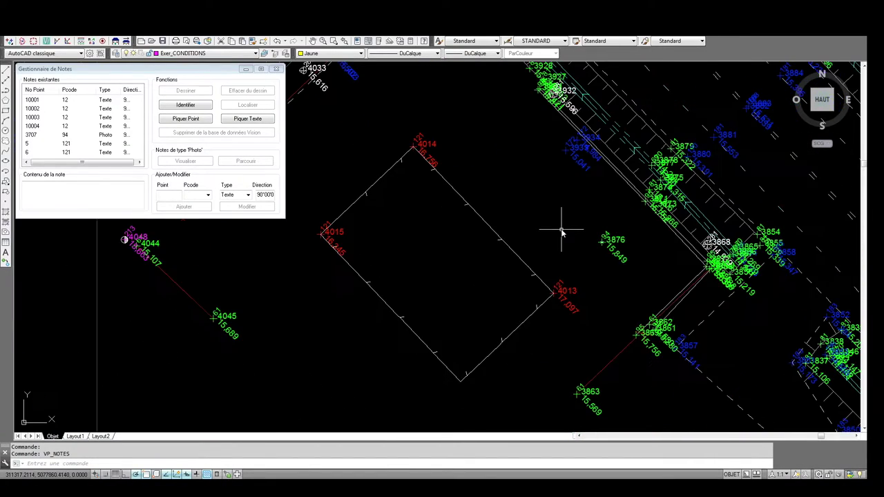
pyautogui.moveTo(563, 232); pyautogui.dragTo(477, 271, button='middle')
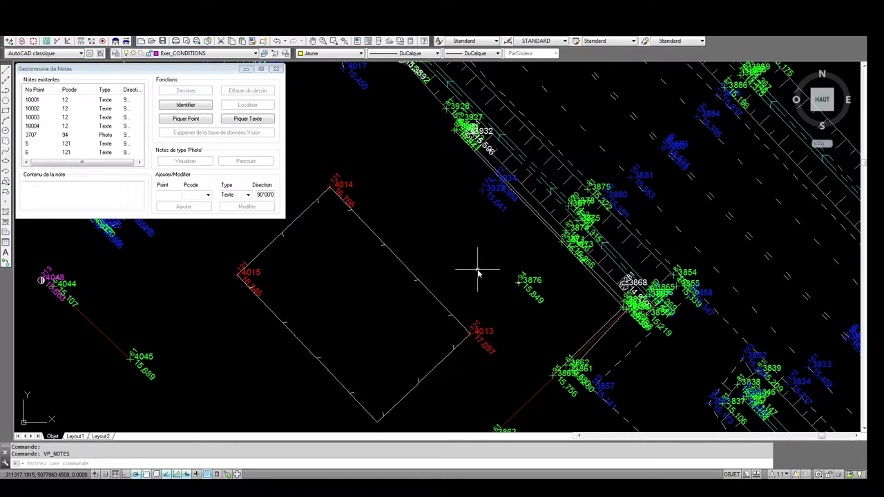
pyautogui.click(178, 195)
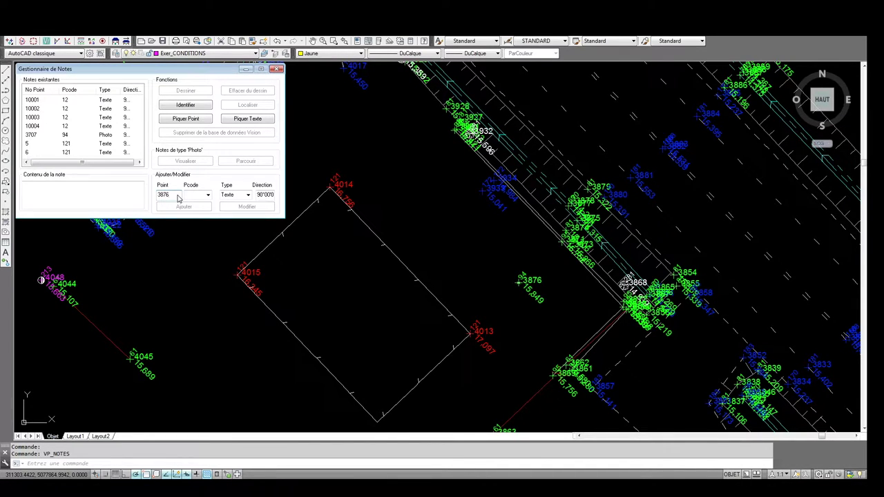
pyautogui.write('94')
pyautogui.click(248, 195)
pyautogui.click(244, 211)
# - Attach maison2.jpg, add the note, and view the photo
pyautogui.click(246, 161)
pyautogui.scroll(-5, 414, 207)
pyautogui.doubleClick(421, 245)
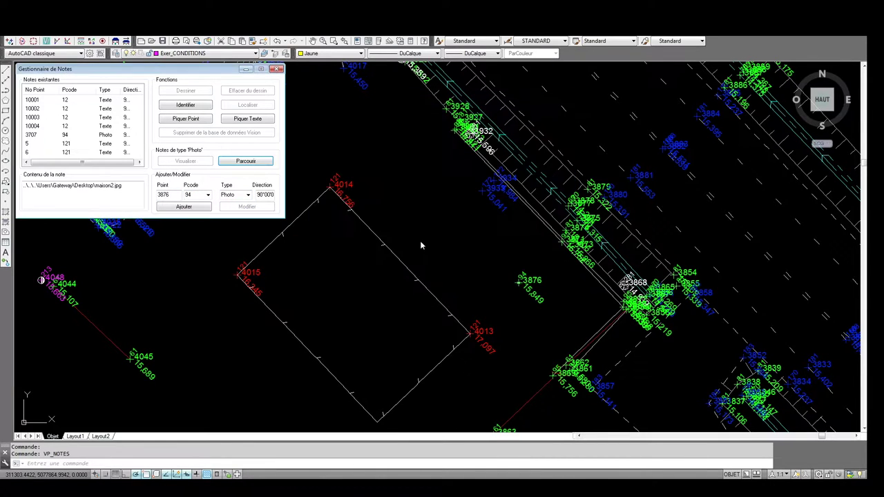
pyautogui.click(206, 207)
pyautogui.click(95, 152)
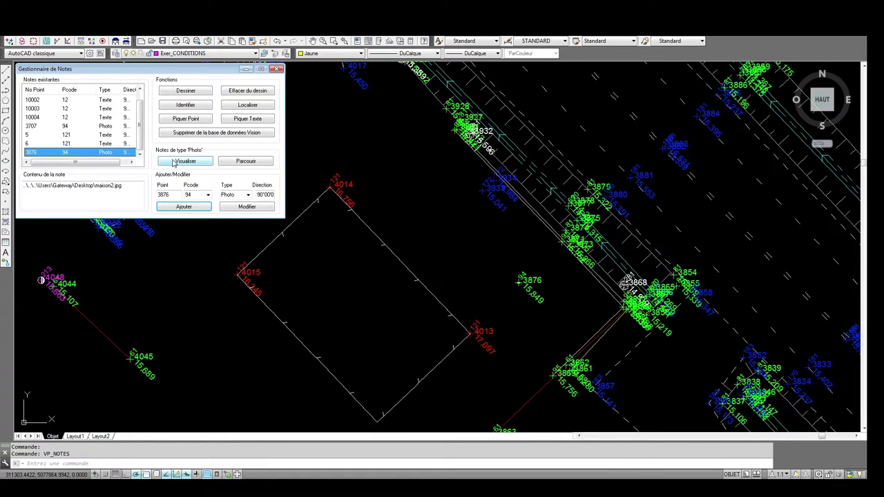
pyautogui.click(174, 163)
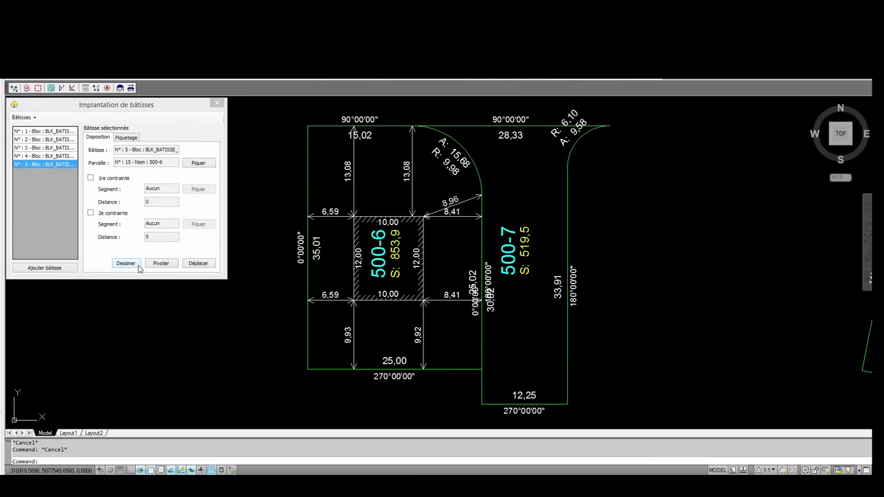
# - Rotate the building a quarter turn and reposition it inside parcel 500-6
pyautogui.click(176, 264)
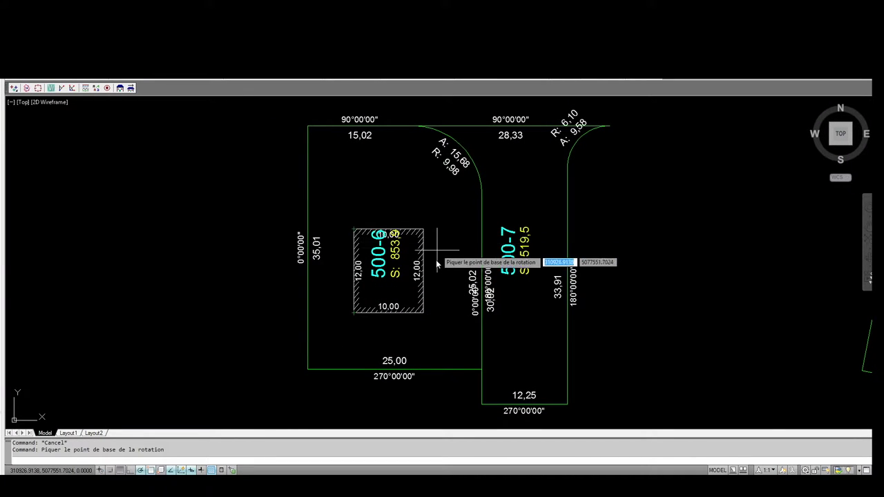
pyautogui.click(436, 259)
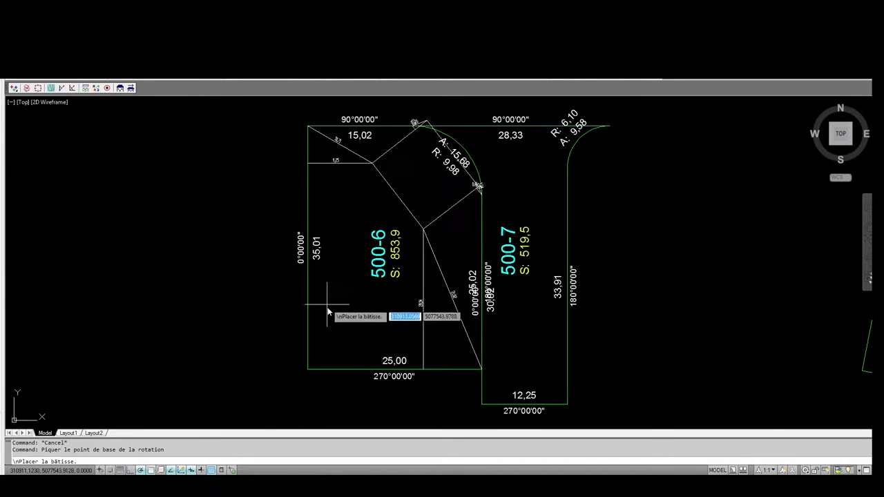
pyautogui.click(423, 347)
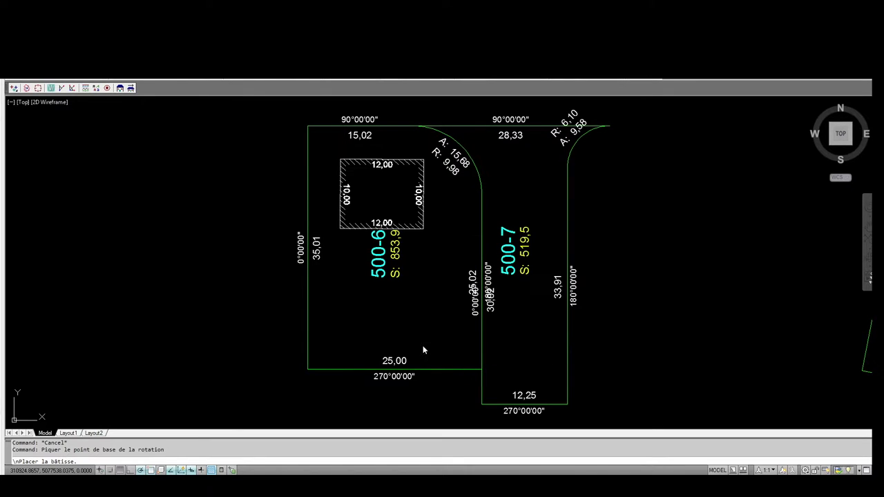
pyautogui.click(198, 263)
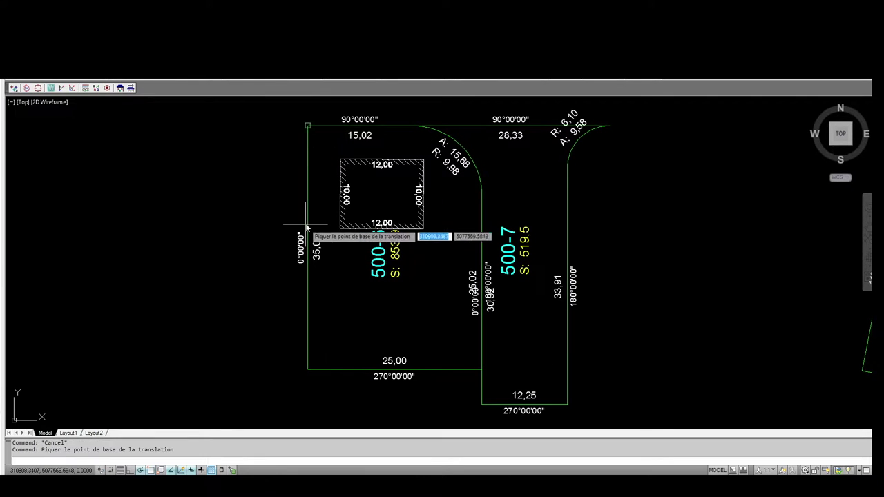
pyautogui.click(340, 228)
pyautogui.press('Escape')
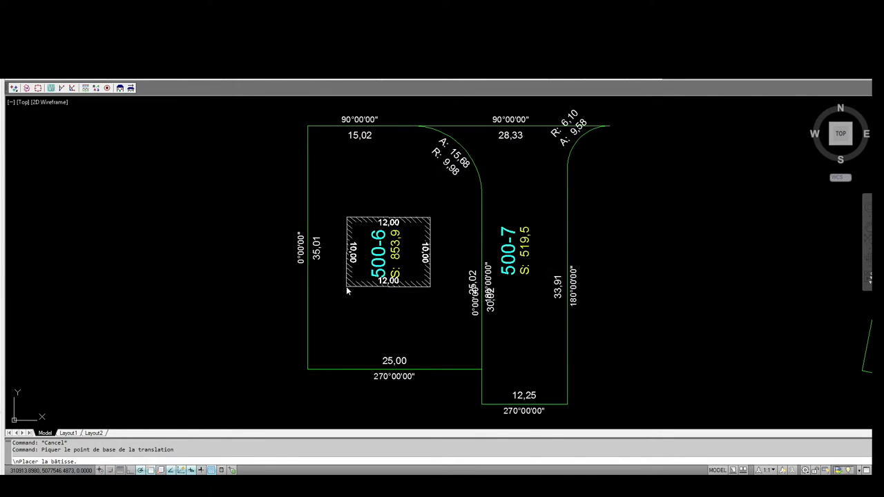
# - Generate the building stakeout with corner points, using the front line as reference
pyautogui.click(126, 137)
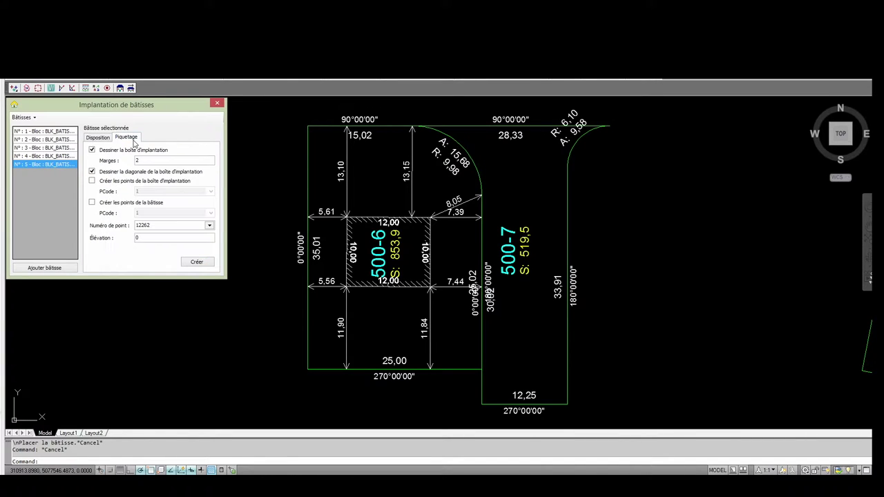
pyautogui.click(94, 205)
pyautogui.click(193, 259)
pyautogui.click(373, 252)
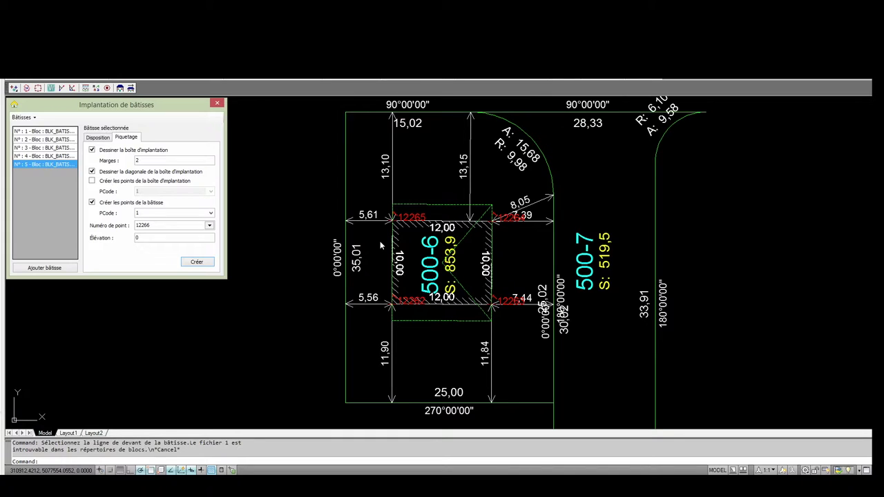
pyautogui.scroll(5, 412, 205)
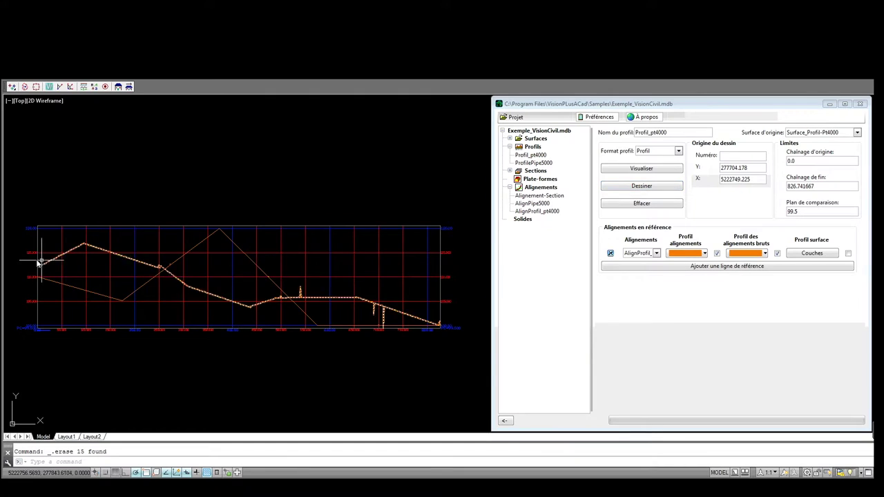
# - Pan along the Profil_pt4000 profile, then select the 200 primary chainage interval in preferences
pyautogui.scroll(3, 35, 253)
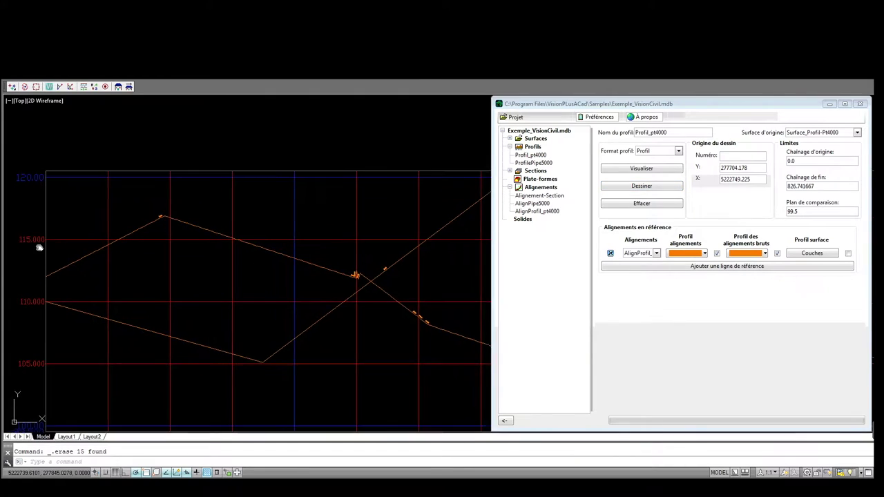
pyautogui.scroll(2, 53, 223)
pyautogui.moveTo(365, 281); pyautogui.dragTo(173, 285, button='middle')
pyautogui.moveTo(456, 273)
pyautogui.mouseDown(button='middle')
pyautogui.moveTo(237, 272)
pyautogui.moveTo(134, 256)
pyautogui.moveTo(226, 253)
pyautogui.mouseUp(button='middle')
pyautogui.scroll(-2, 158, 246)
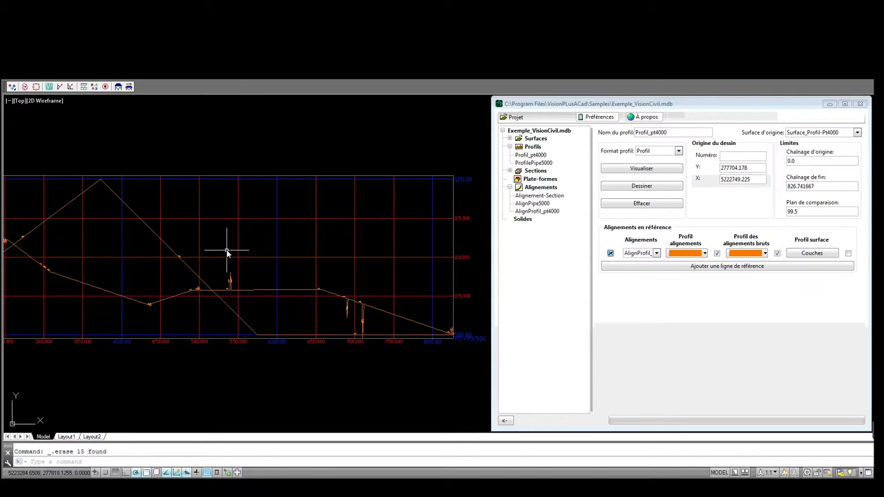
pyautogui.click(599, 118)
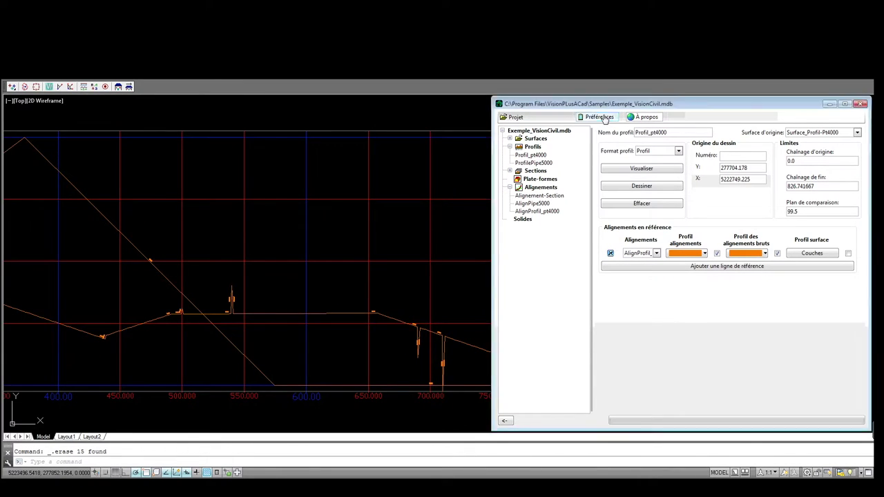
pyautogui.doubleClick(168, 294)
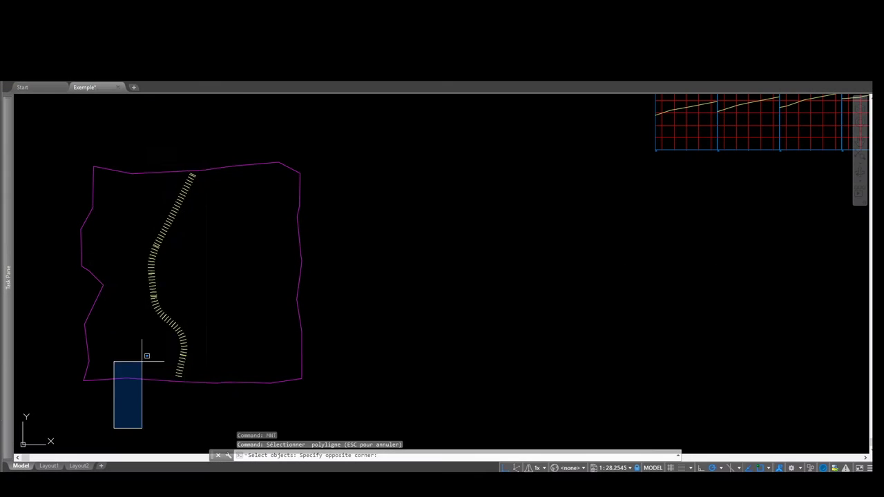
# - Triangulate the Terrain surface into a coloured mesh, inspect it, and open Route échantillon earthworks
pyautogui.press('Return')
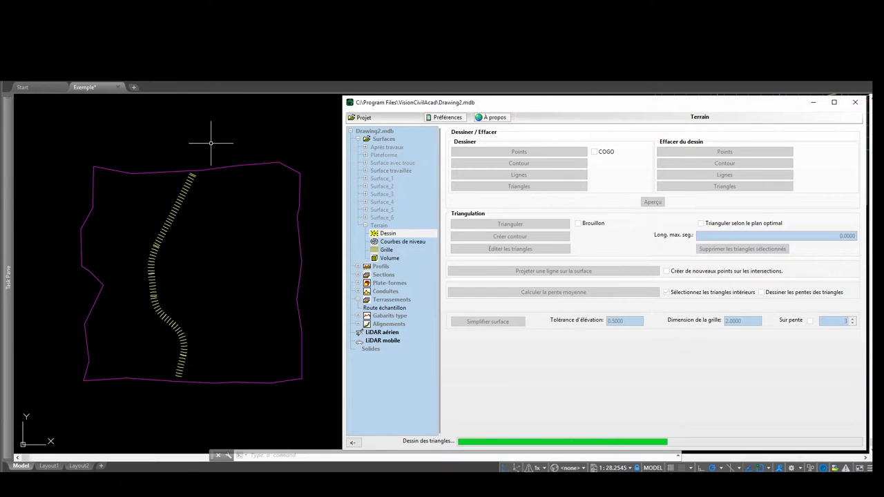
pyautogui.scroll(2, 138, 274)
pyautogui.scroll(2, 138, 274)
pyautogui.scroll(2, 149, 279)
pyautogui.scroll(-2, 115, 368)
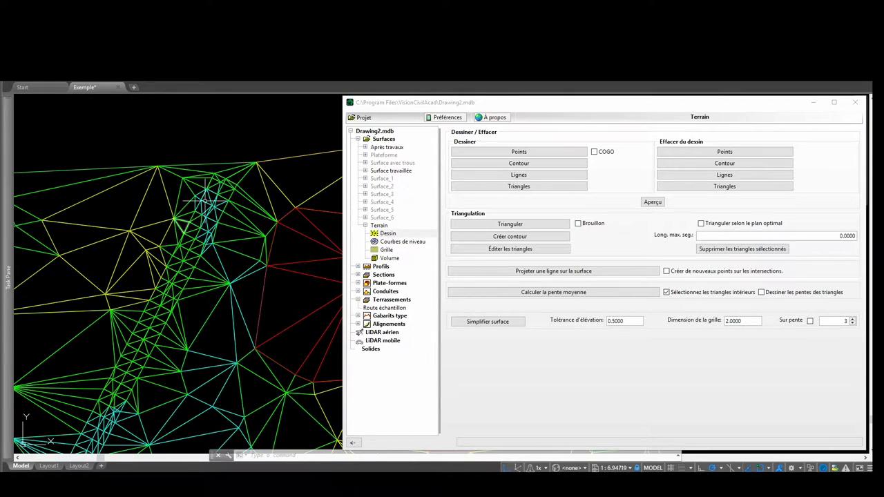
pyautogui.scroll(-2, 207, 170)
pyautogui.scroll(-2, 225, 297)
pyautogui.moveTo(214, 311); pyautogui.dragTo(185, 276, button='middle')
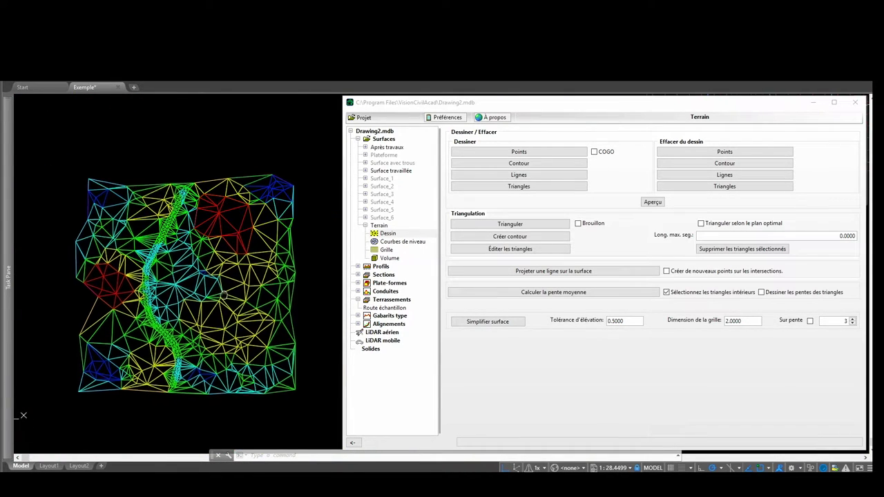
pyautogui.click(384, 307)
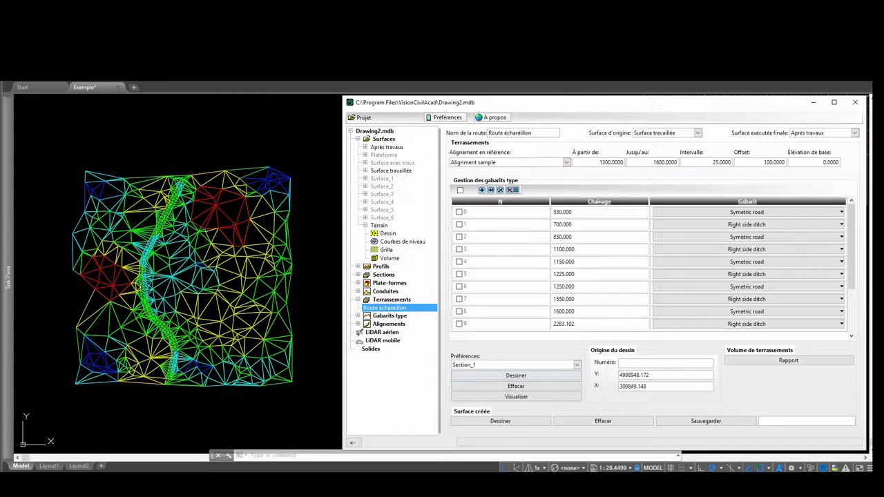
# - Show the earthwork cross sections with the Terre végétale and Argile et silt organique layers filled
pyautogui.click(515, 396)
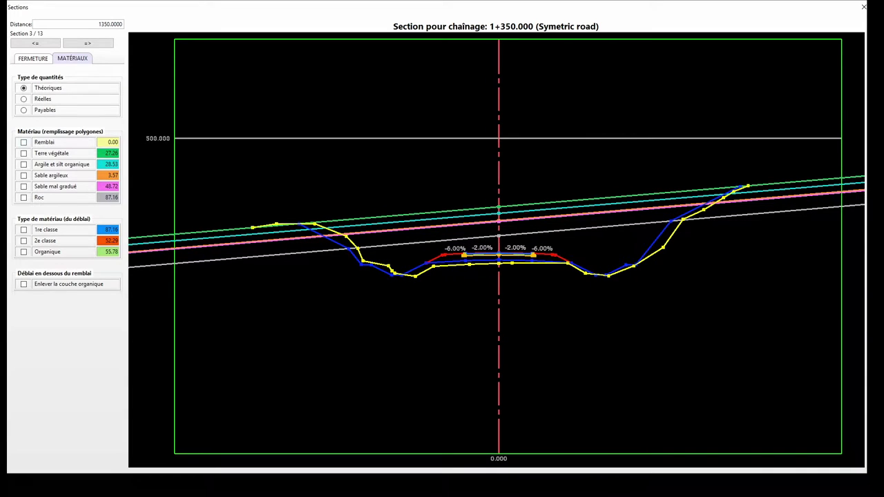
pyautogui.click(24, 152)
pyautogui.click(23, 152)
pyautogui.click(24, 152)
pyautogui.click(23, 163)
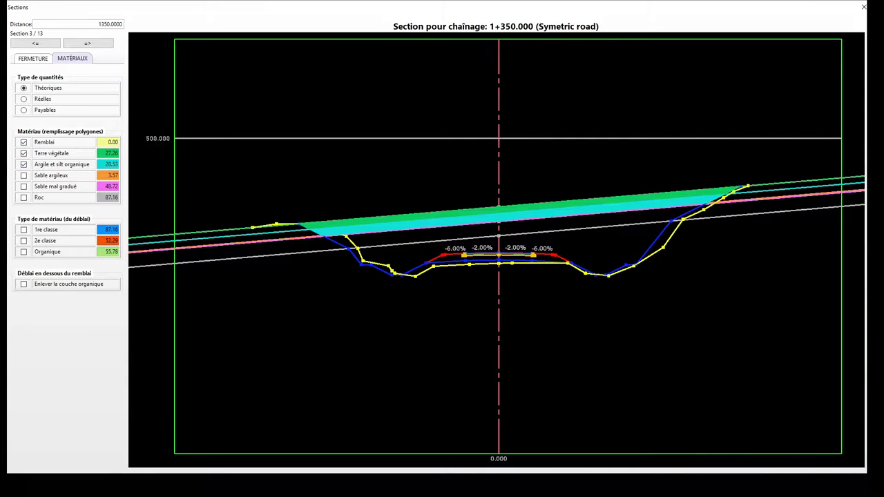
# - Advance three sections, then fill the Sable argileux, Sable mal gradué and Roc layers
pyautogui.click(88, 42)
pyautogui.click(88, 43)
pyautogui.click(88, 43)
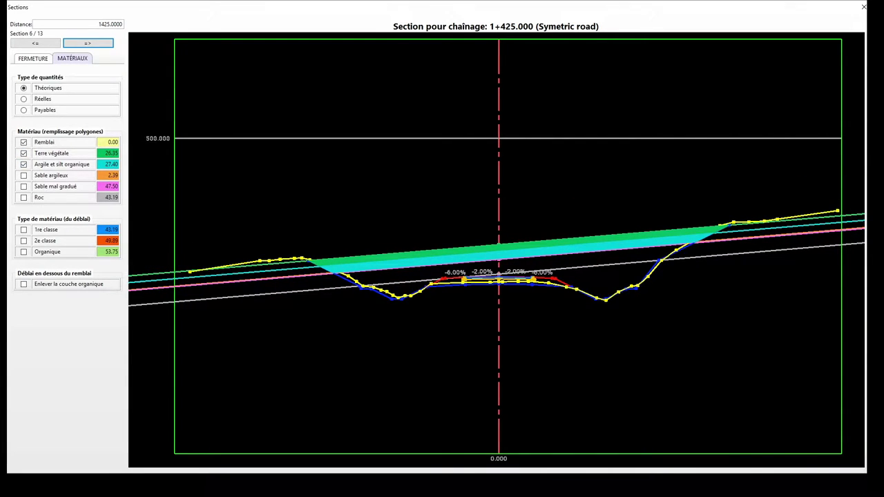
pyautogui.click(23, 176)
pyautogui.click(23, 186)
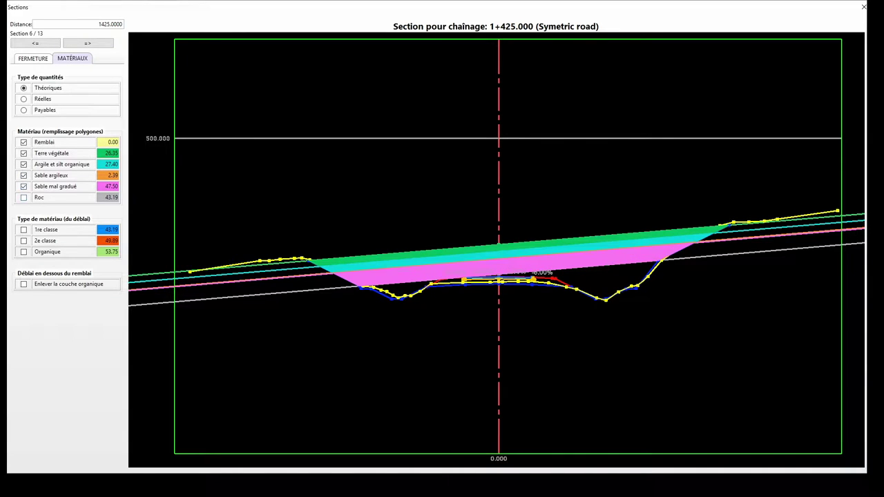
pyautogui.click(24, 198)
# - Step through the remaining cross sections to the final one, 13/13
pyautogui.click(88, 43)
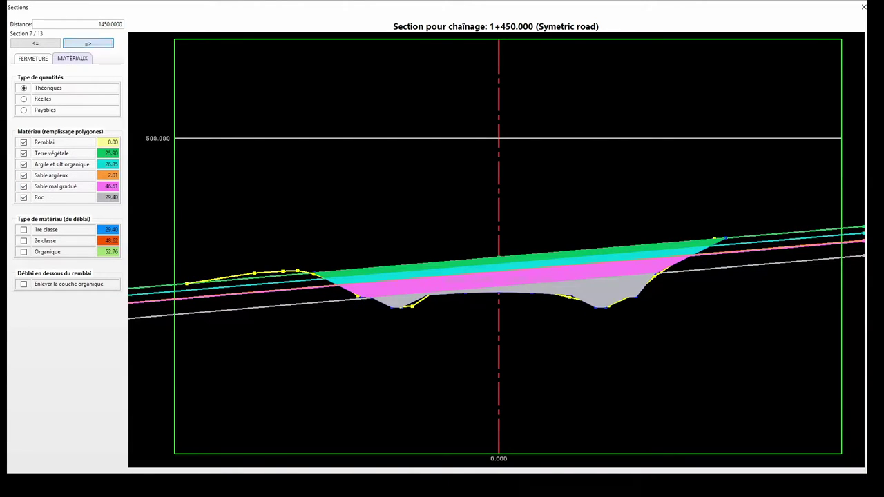
pyautogui.click(87, 43)
pyautogui.click(88, 43)
pyautogui.click(87, 43)
pyautogui.click(88, 43)
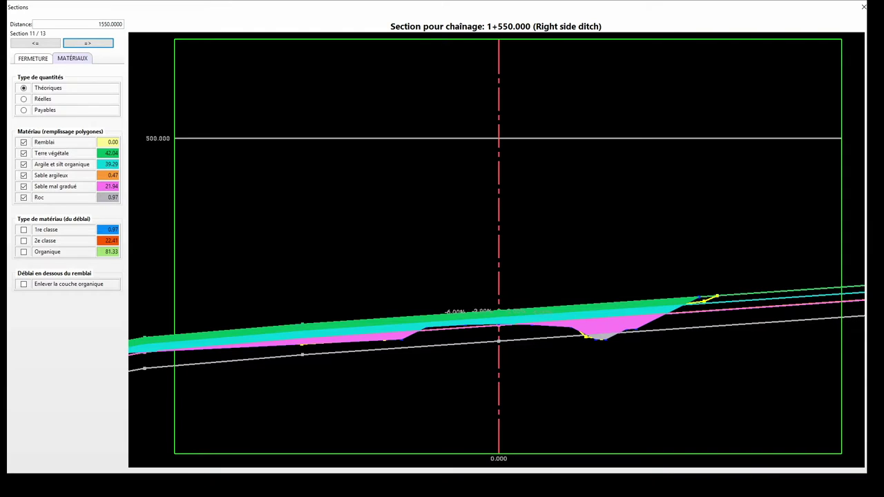
pyautogui.click(88, 42)
pyautogui.click(88, 43)
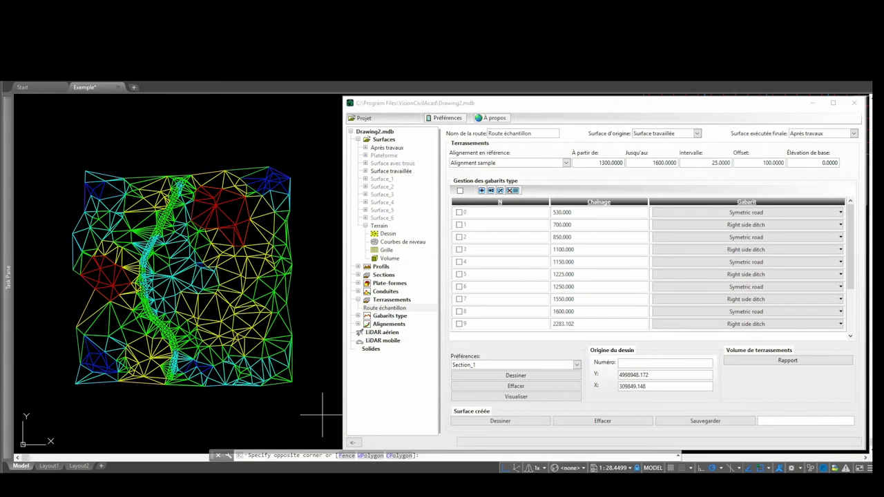
pyautogui.click(323, 414)
# - Generate the per-section earthworks volume report from the terrain mesh
pyautogui.click(60, 143)
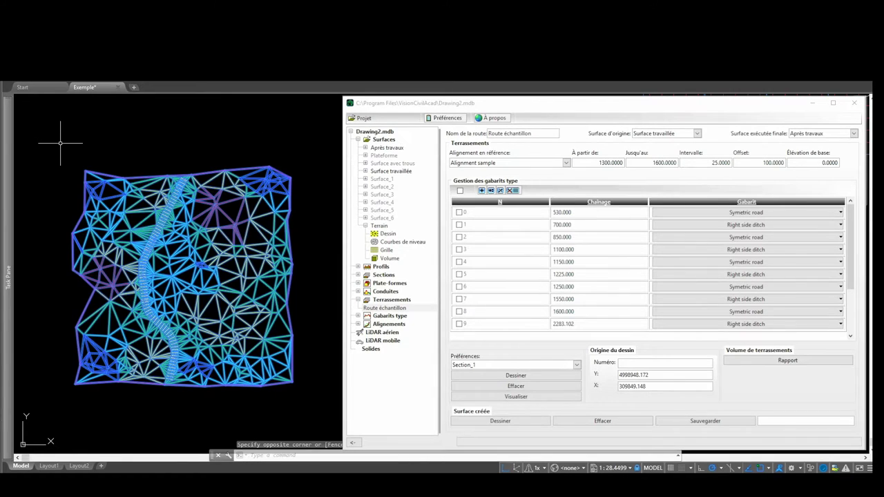
pyautogui.press('Escape')
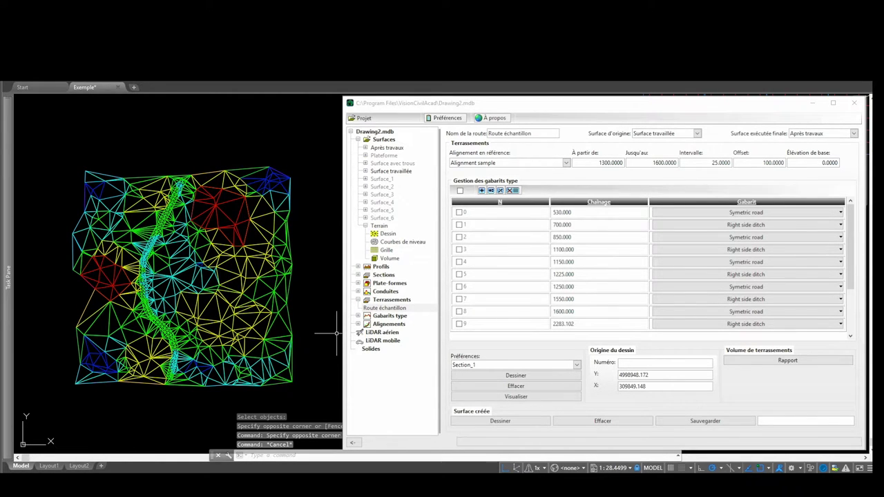
pyautogui.click(788, 359)
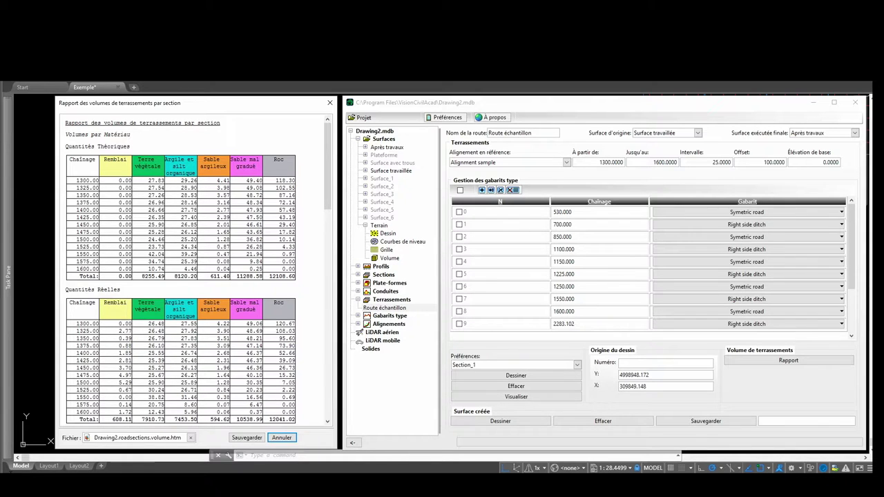
# - Scroll through the report and save it as Drawing2.roadsections.volume.htm
pyautogui.scroll(-1, 181, 269)
pyautogui.scroll(-1, 181, 270)
pyautogui.scroll(-1, 181, 269)
pyautogui.scroll(-2, 180, 269)
pyautogui.scroll(-2, 180, 269)
pyautogui.scroll(-2, 181, 269)
pyautogui.scroll(-2, 180, 269)
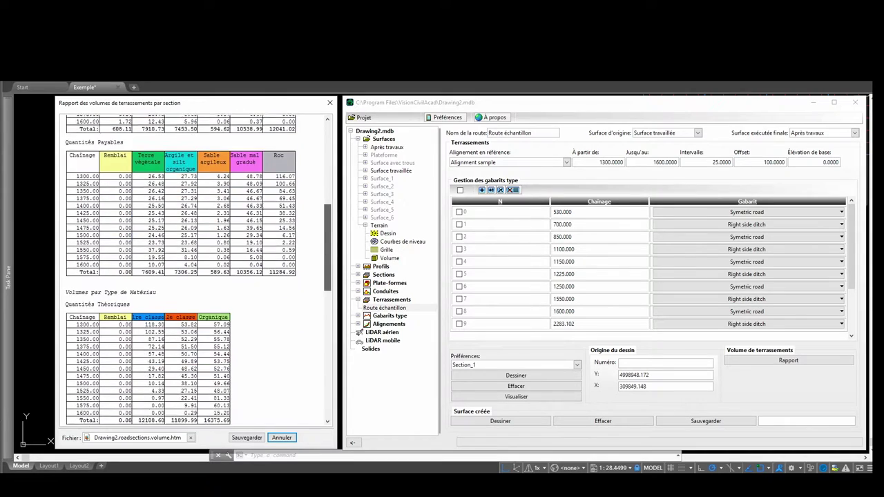
pyautogui.scroll(-2, 181, 269)
pyautogui.scroll(-2, 181, 269)
pyautogui.scroll(-2, 181, 269)
pyautogui.scroll(-2, 181, 269)
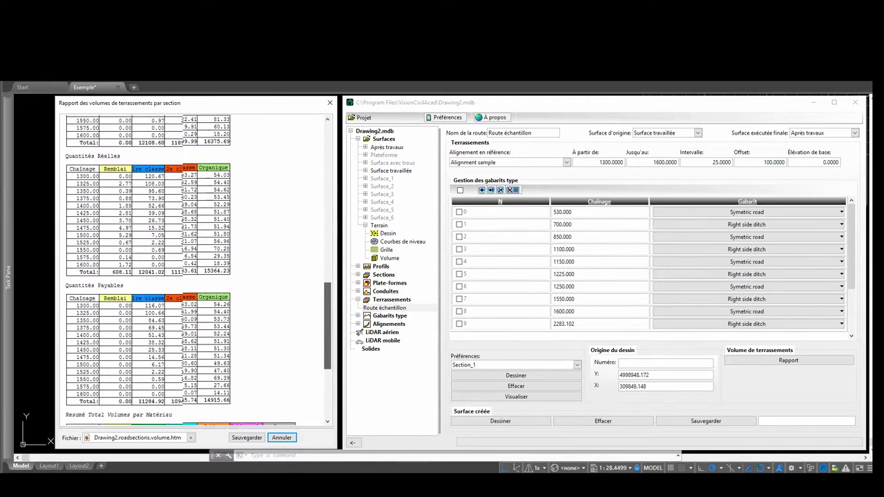
pyautogui.scroll(-4, 181, 269)
pyautogui.scroll(-1, 181, 269)
pyautogui.click(246, 438)
pyautogui.click(492, 265)
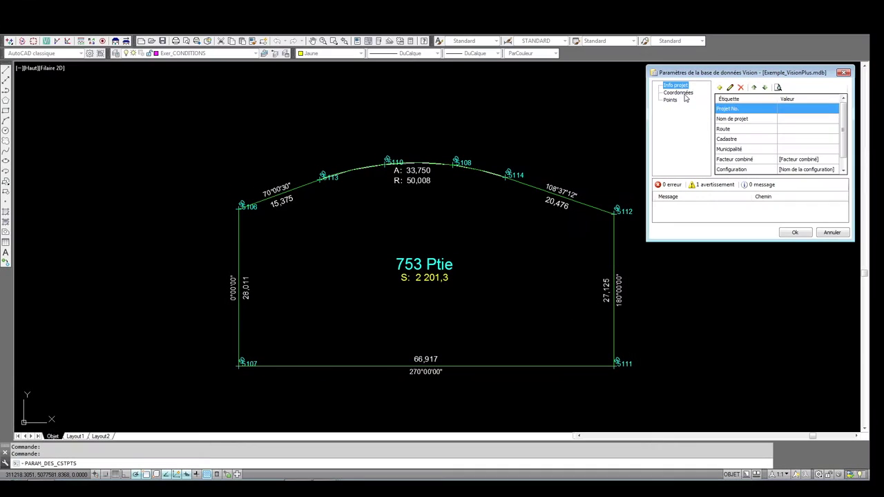
pyautogui.click(682, 94)
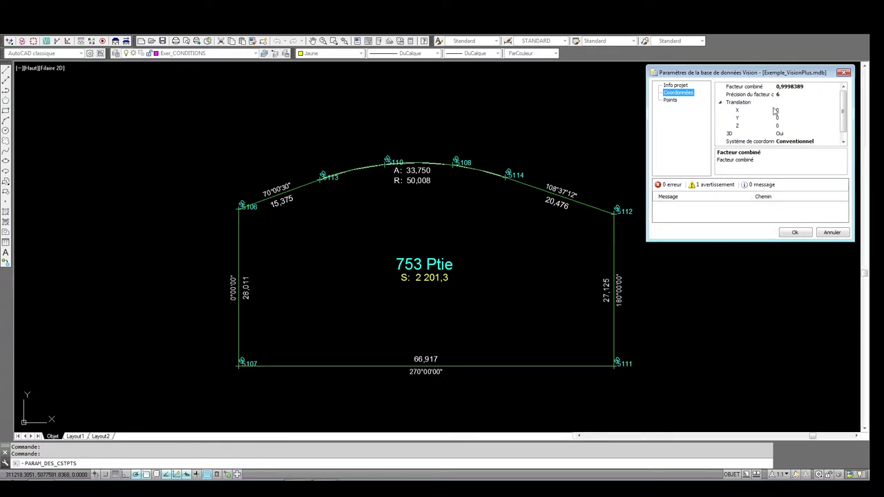
# - Check the Coordonnées combined factor 0,9998389, then close the database parameters with Ok
pyautogui.click(810, 86)
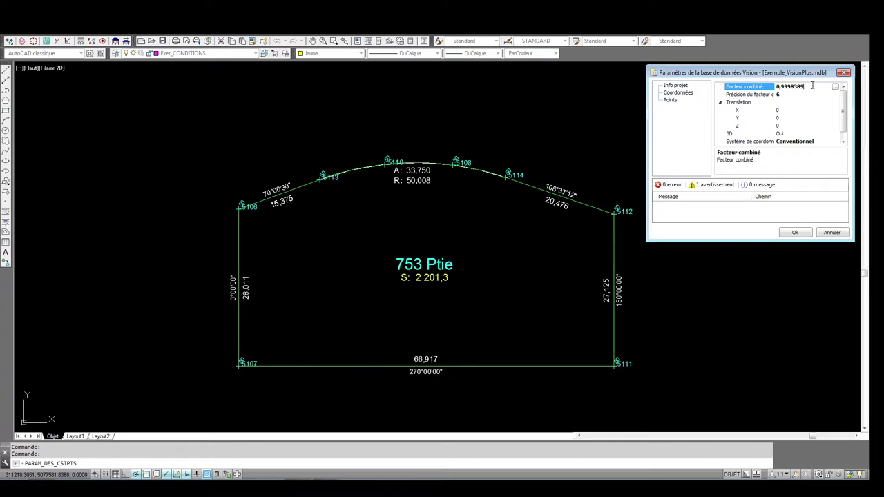
pyautogui.click(804, 234)
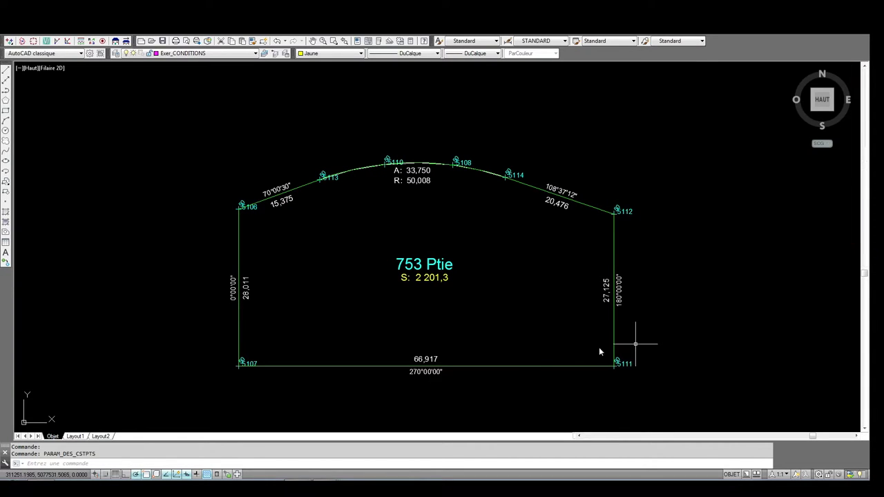
# - Show Properties for parcel 753 Ptie's bottom line: Lig_parcelles, length 66.9058, angle 270°
pyautogui.click(483, 366)
pyautogui.rightClick(483, 370)
pyautogui.click(497, 352)
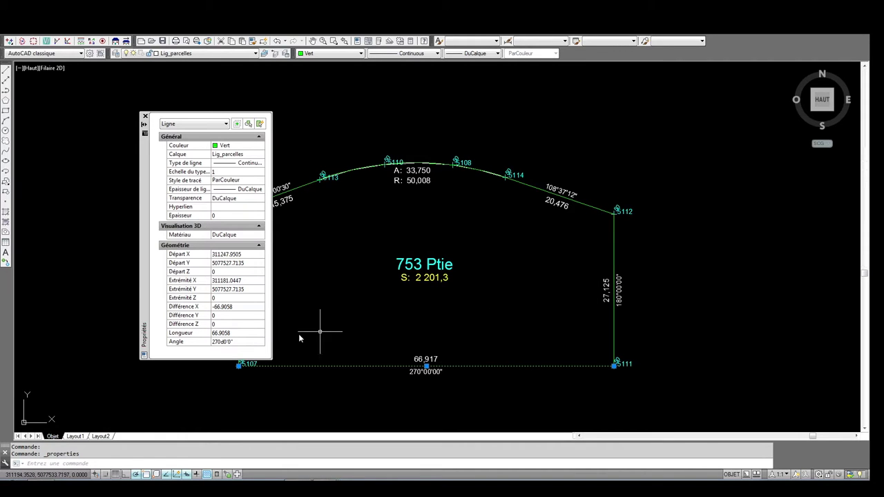